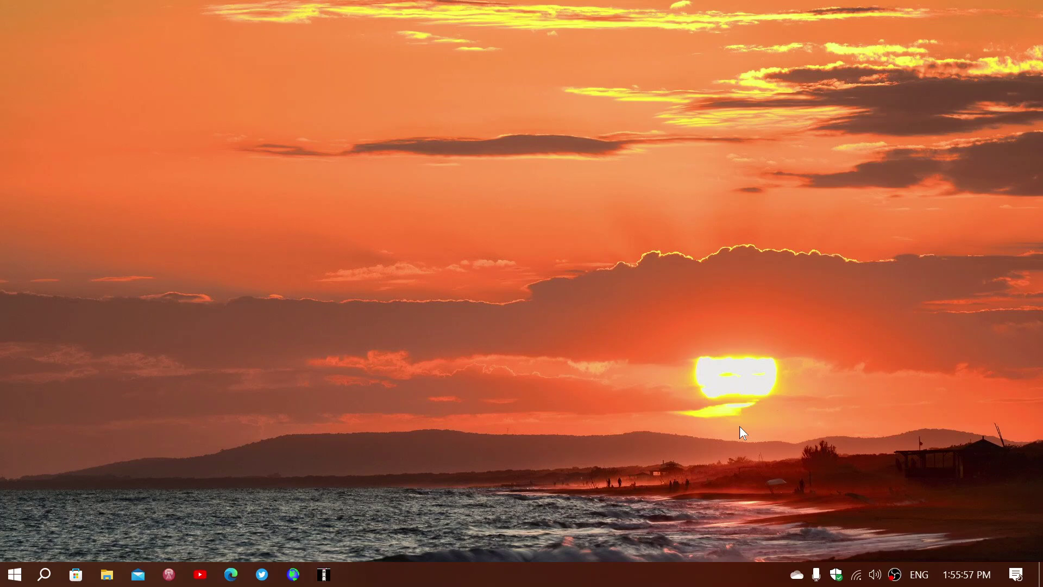
View and close the device security overview, then bring up the Start menu's app list and tiles.
double_click(836, 576)
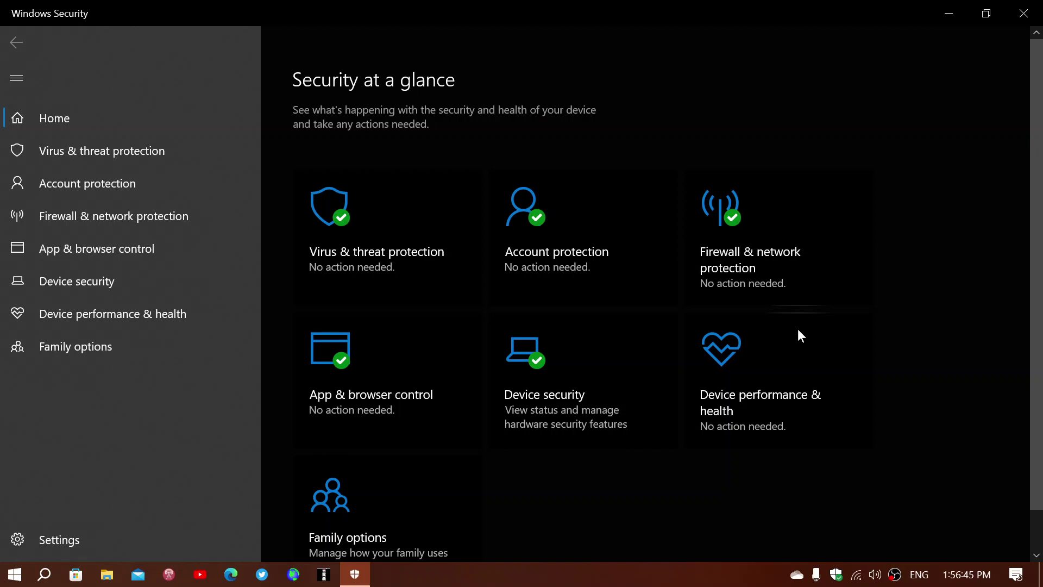
click(1023, 14)
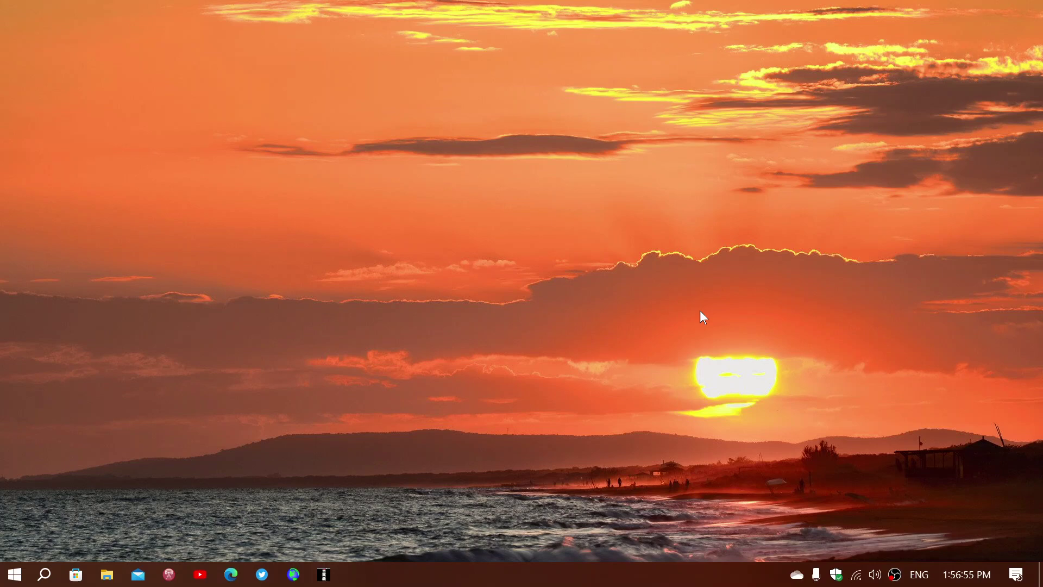
click(13, 575)
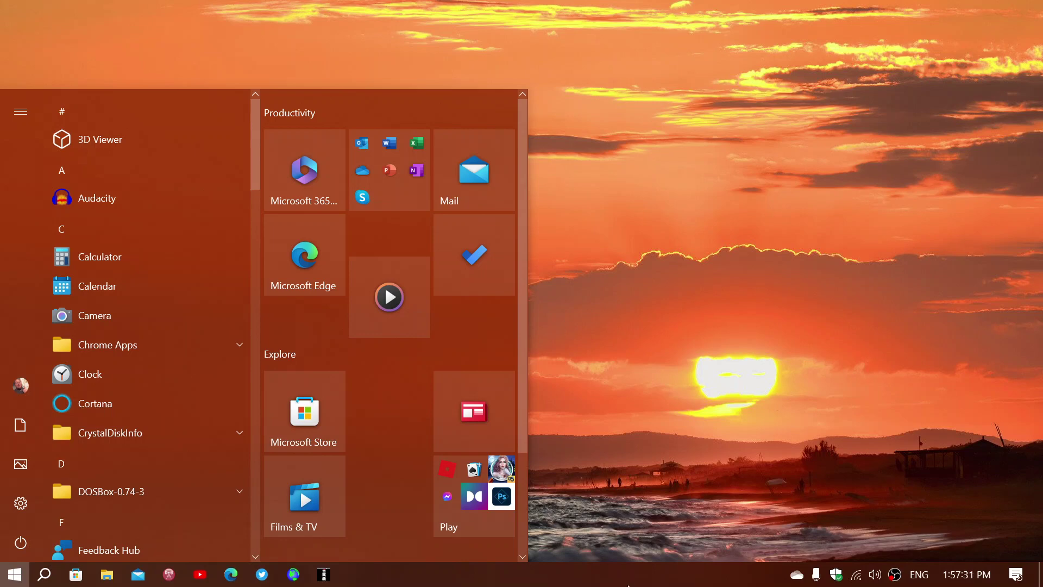
Dismiss the Start menu app list.
click(15, 575)
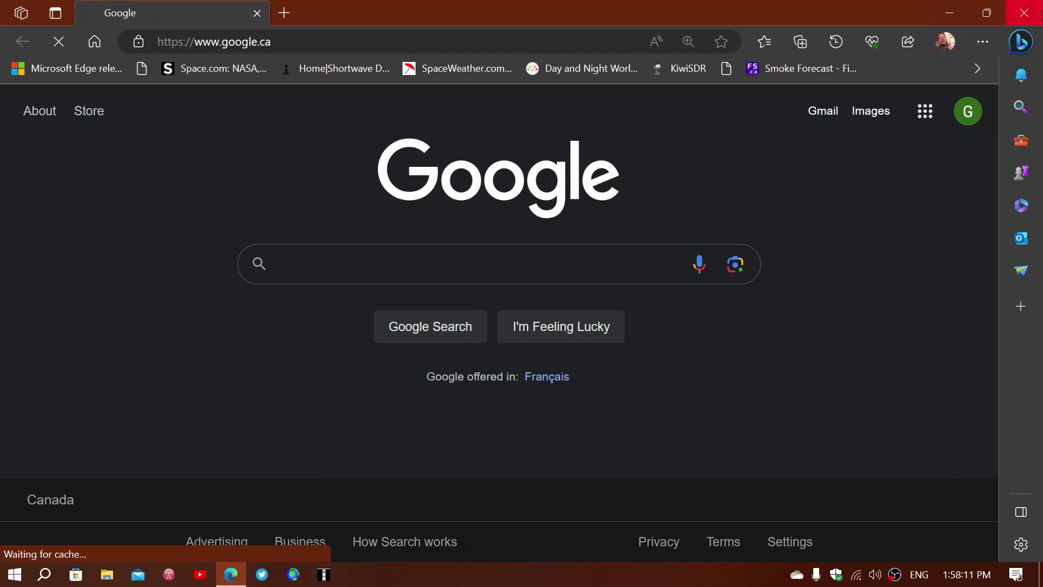
click(1023, 12)
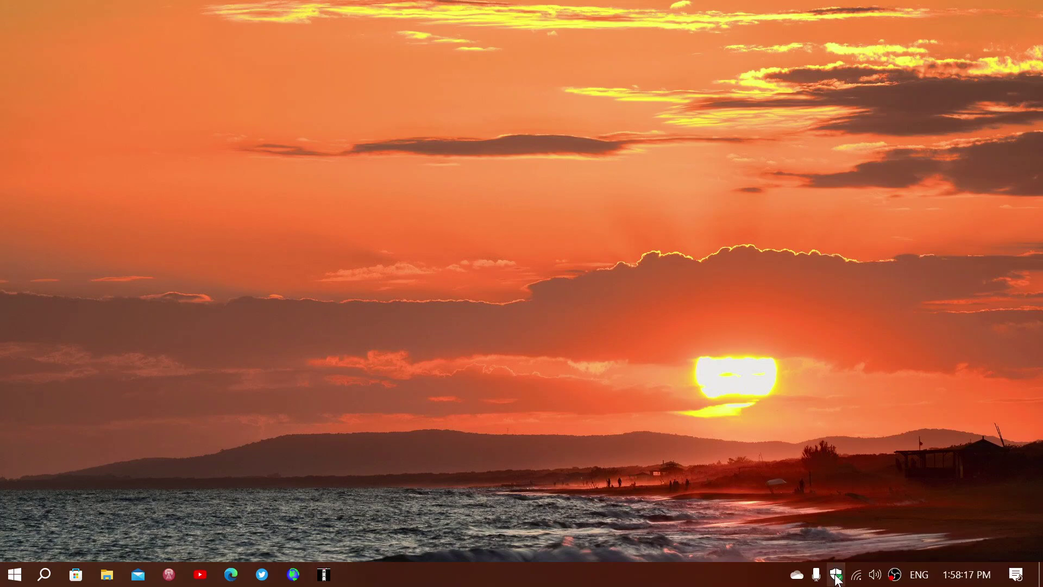
double_click(836, 576)
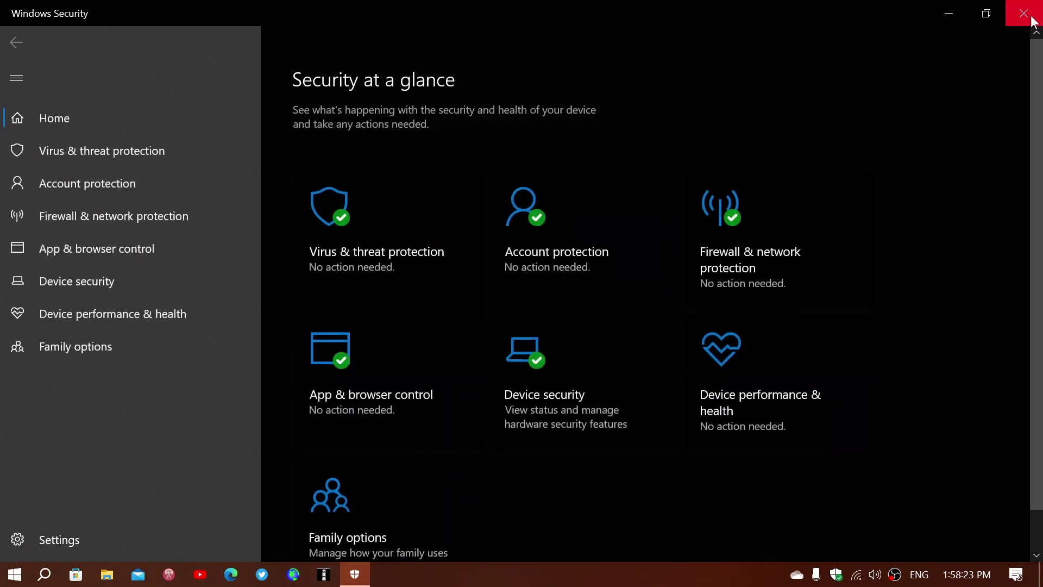
click(1024, 14)
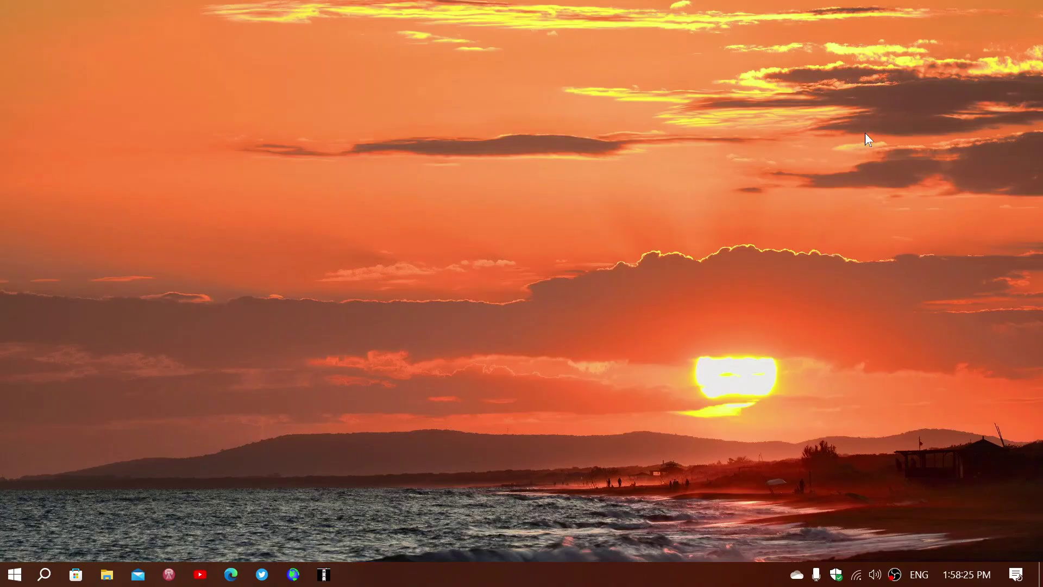